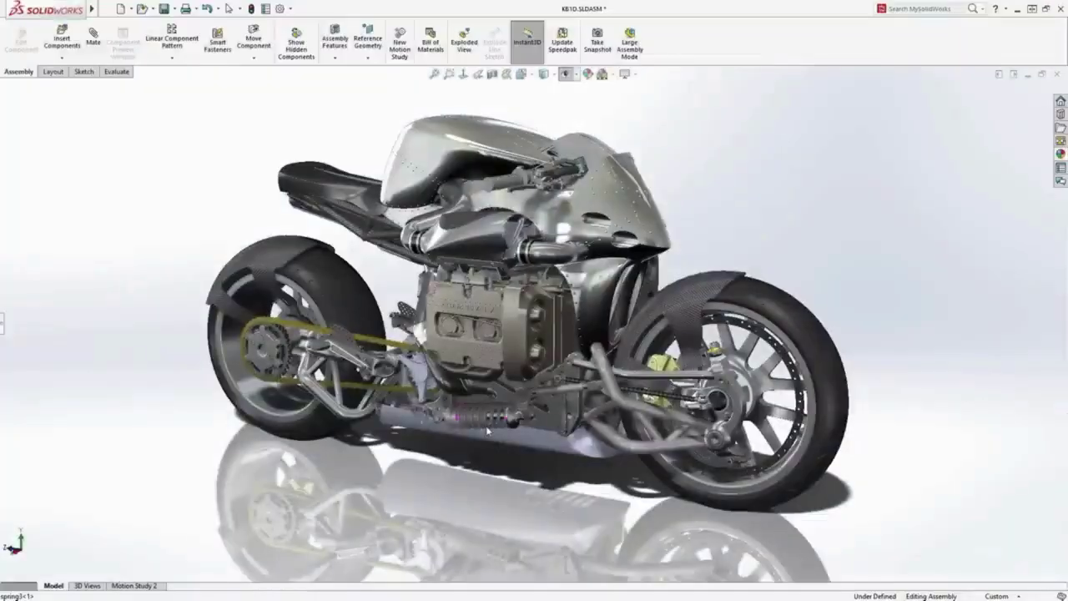
Orbit the motorcycle to a front view, then zoom into the ABCO machine assembly
middle_click_drag(488, 430, 285, 393)
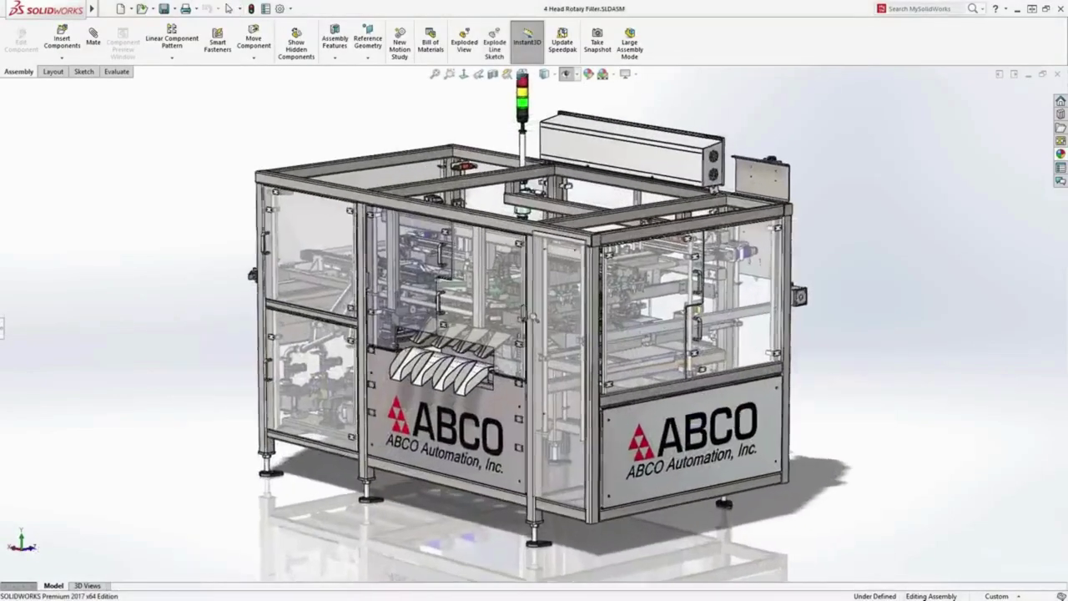
scroll(528, 315, "down", 3)
scroll(530, 283, "down", 3)
scroll(534, 250, "down", 3)
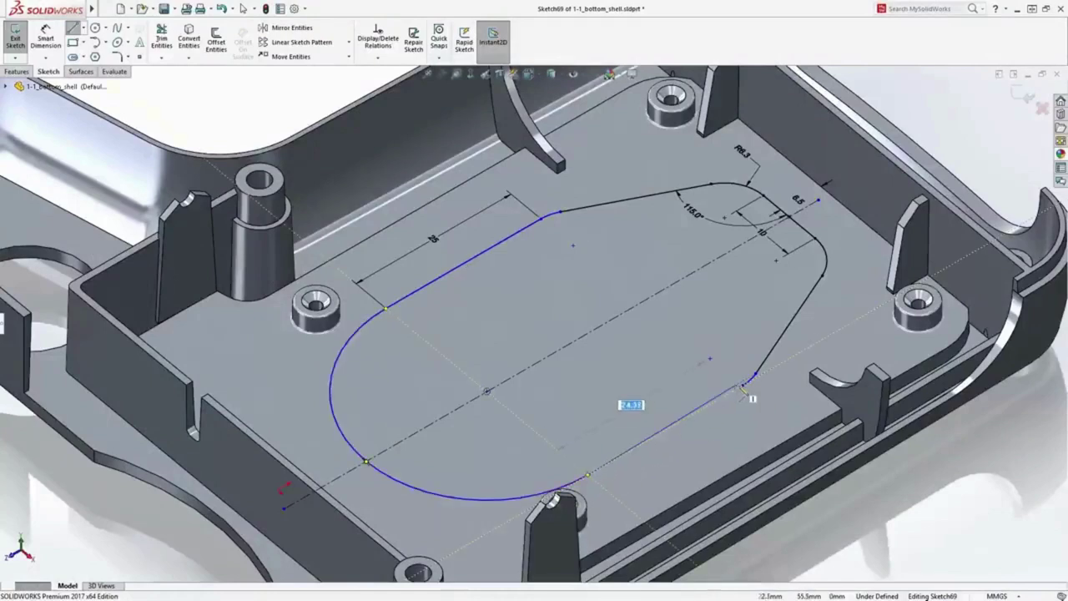
Close the floor profile, stretch its lower edge outward, and extrude it into a thin pad
left_click(743, 387)
key("Escape")
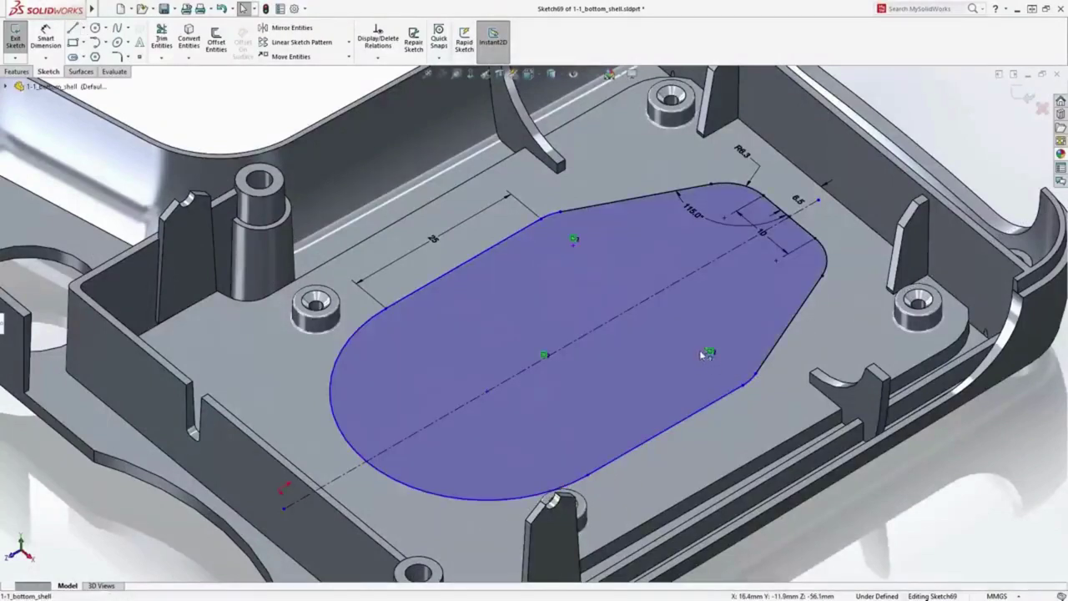
mouse_move(699, 348)
left_mouse_down()
mouse_move(698, 405)
mouse_move(741, 352)
left_mouse_up()
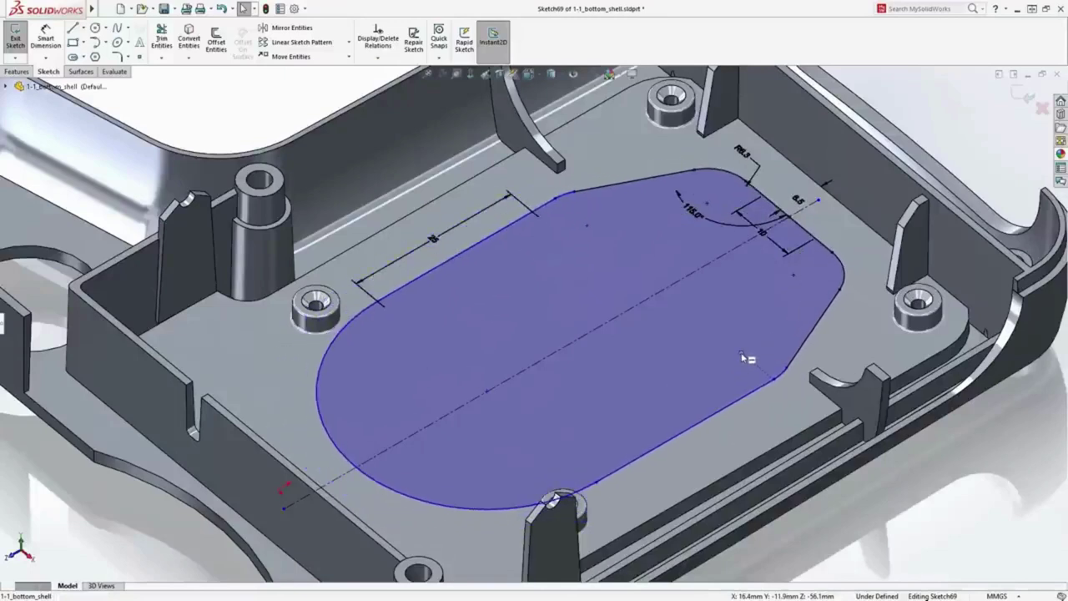
left_click(751, 363)
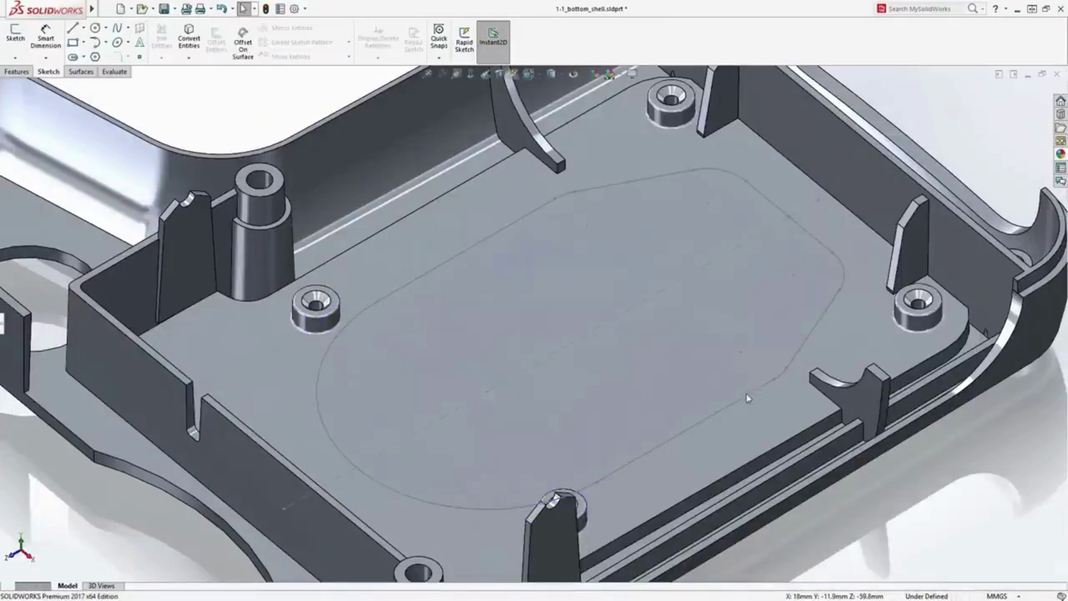
left_click_drag(746, 377, 757, 381)
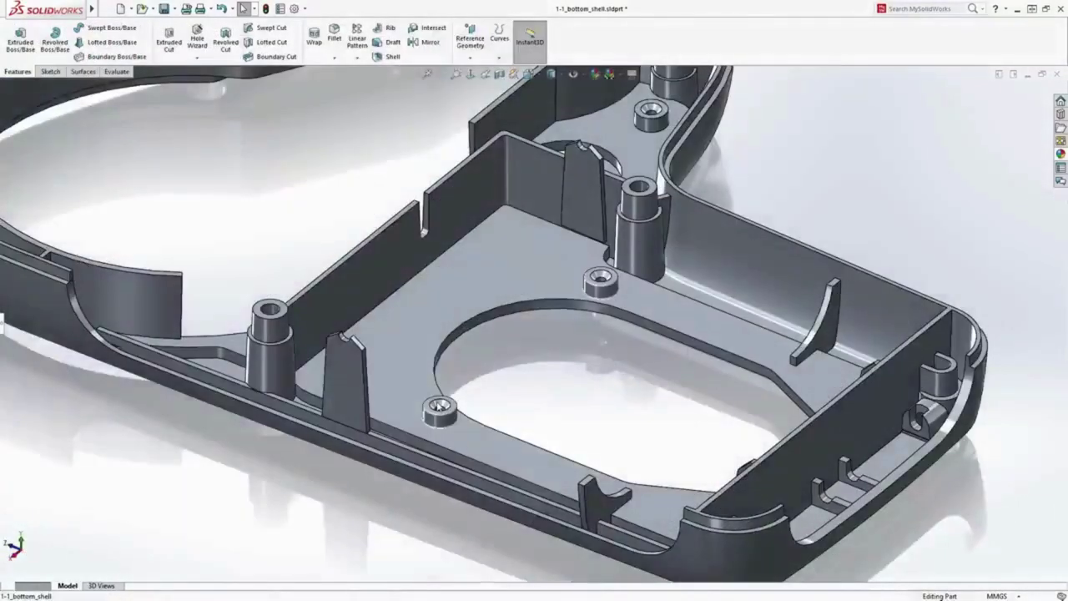
Edit the floor's countersunk hole feature and set its hole size to M2.5
left_click(440, 405)
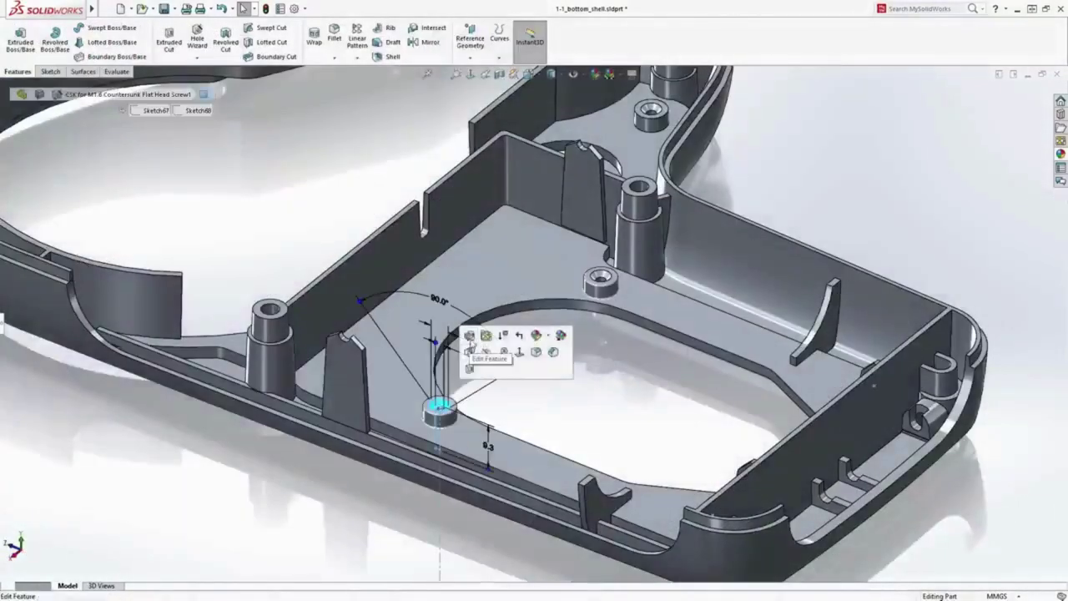
left_click(470, 337)
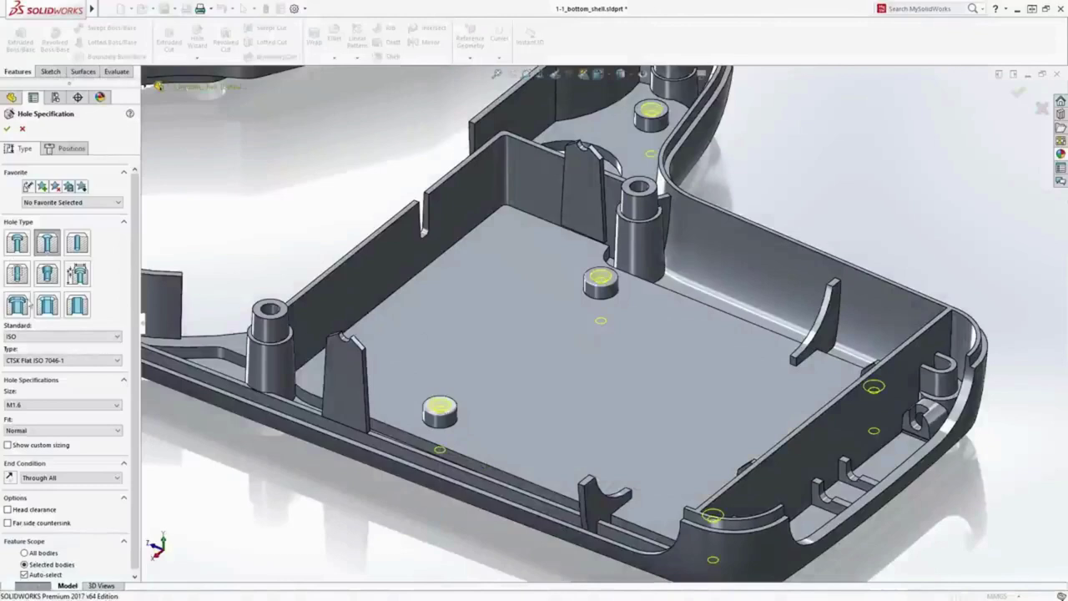
left_click(81, 406)
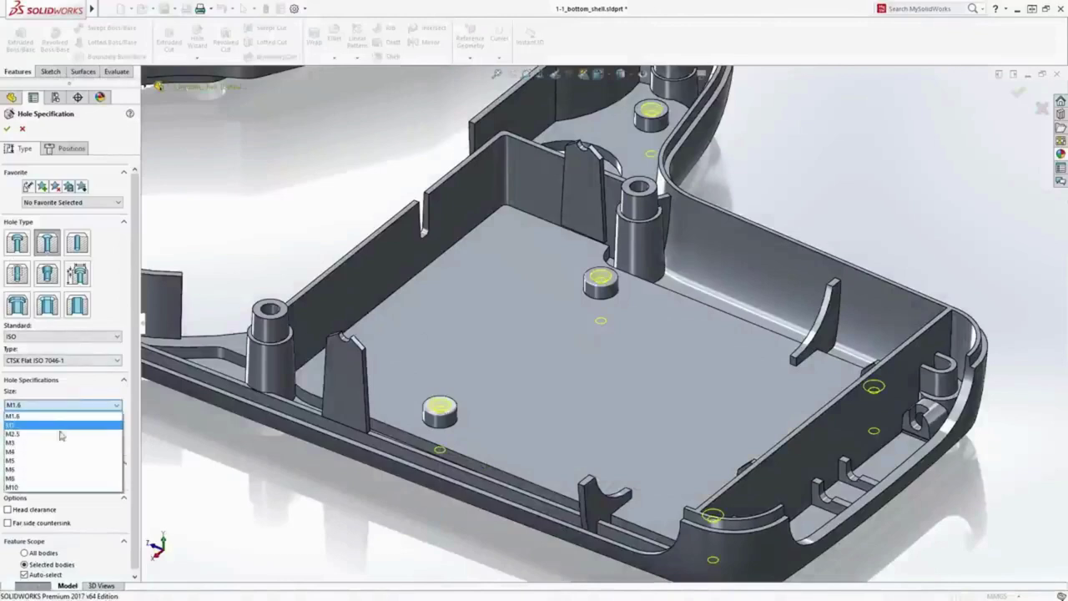
left_click(53, 434)
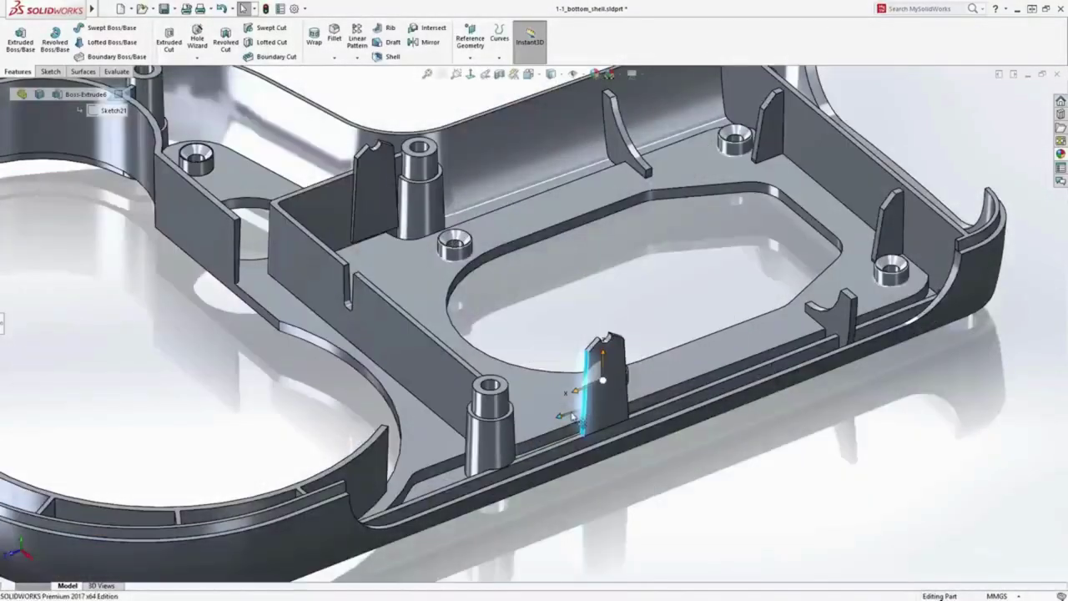
Drag the front-wall rib's Instant3D arrow to widen the rib to a new size
mouse_move(580, 409)
left_mouse_down()
mouse_move(519, 440)
mouse_move(550, 426)
left_mouse_up()
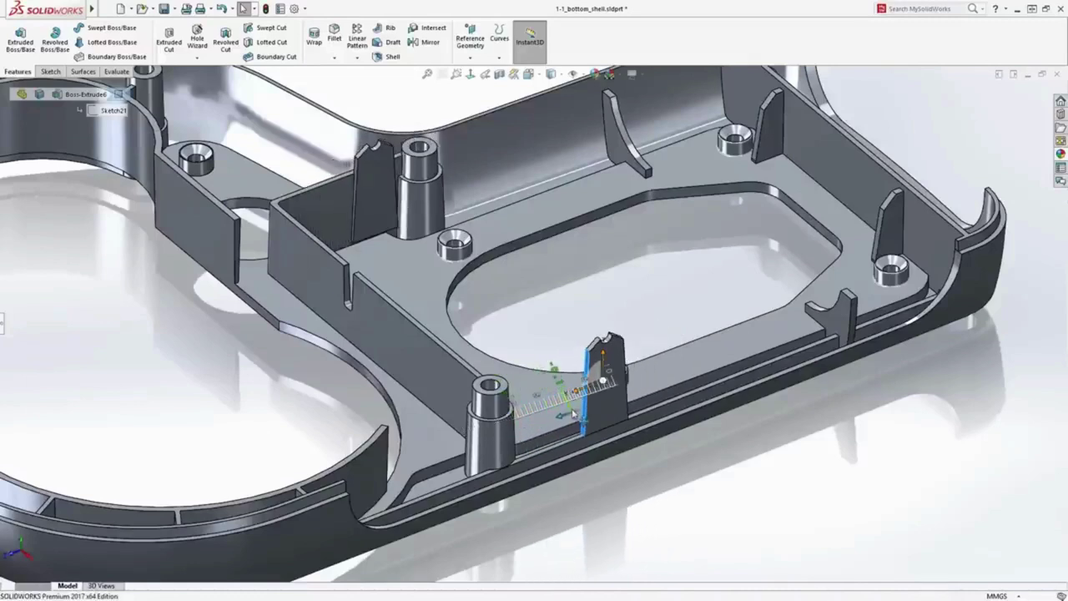
left_click_drag(578, 394, 573, 397)
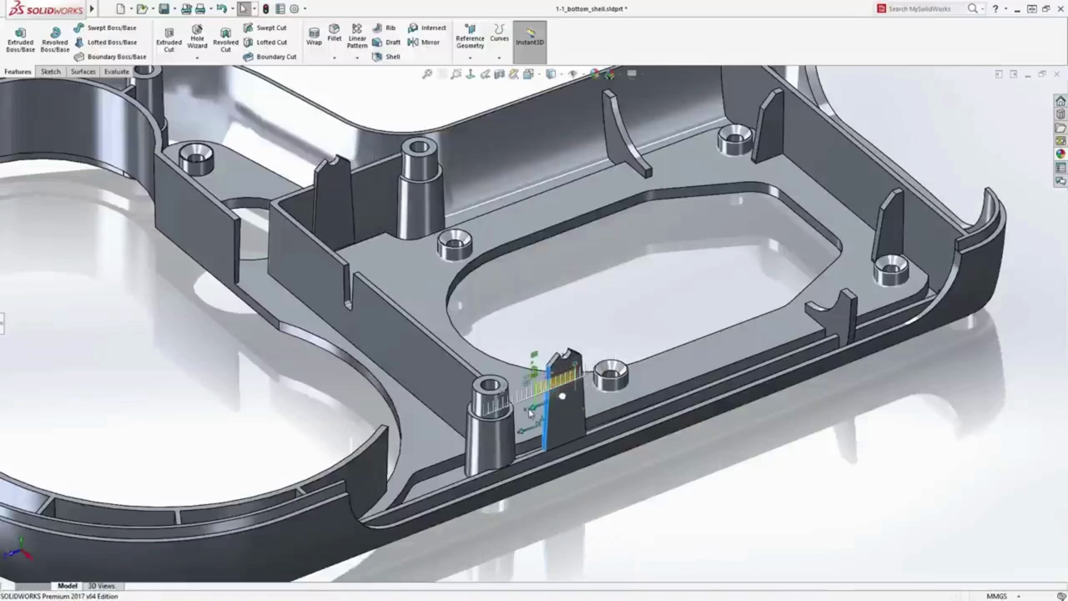
left_click_drag(524, 413, 524, 414)
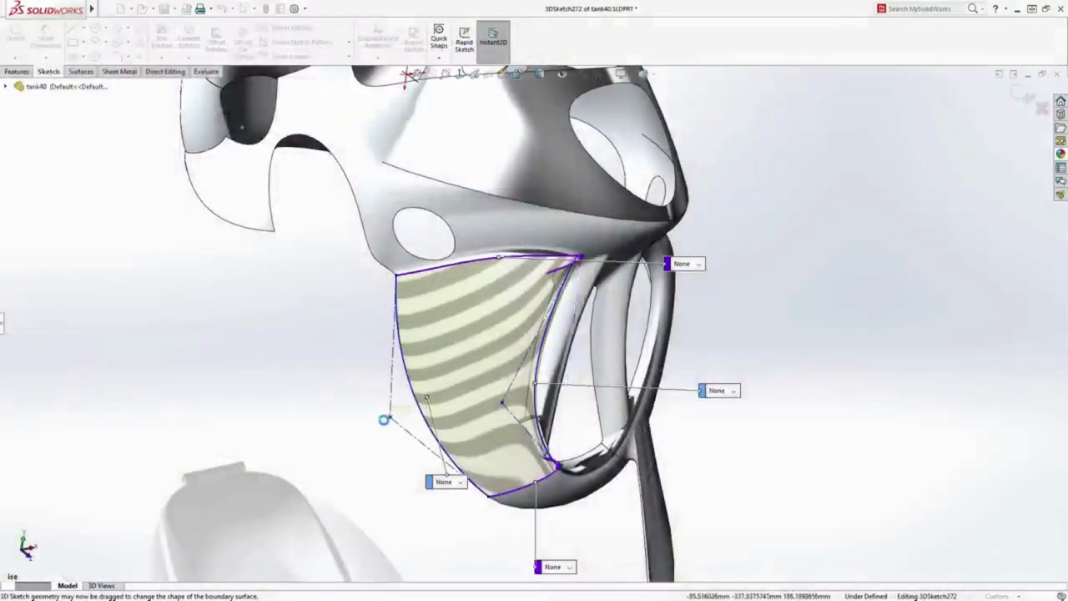
Pull the boundary surface's tangent handle beside the engine to reshape its curve
mouse_move(383, 419)
left_mouse_down()
mouse_move(317, 443)
mouse_move(524, 365)
mouse_move(429, 393)
mouse_move(414, 408)
left_mouse_up()
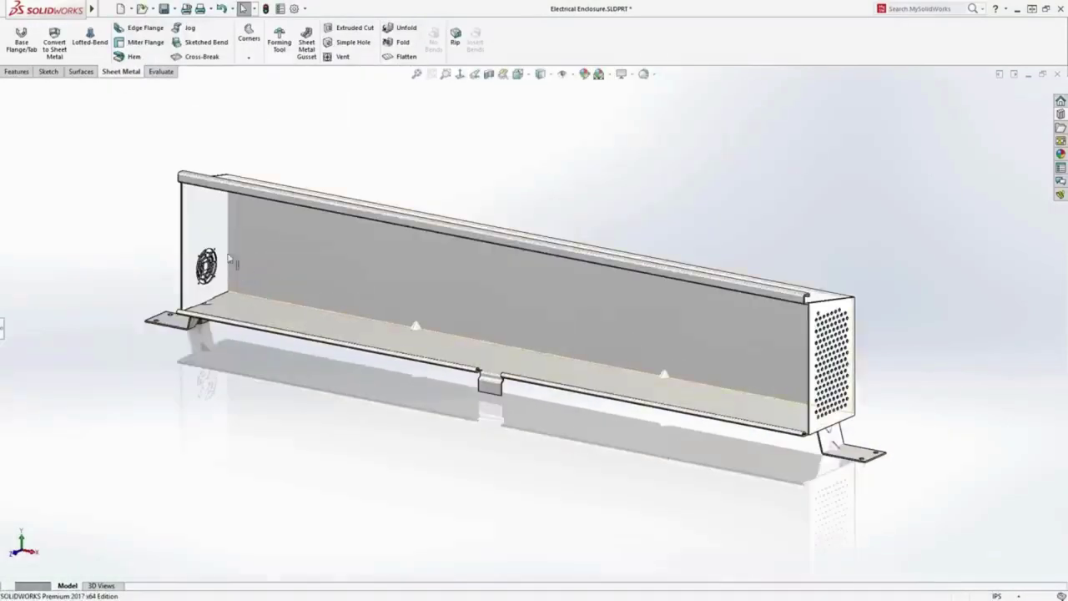
Place a fan vent forming tool above the existing vent, then show the enclosure's flat pattern
scroll(228, 257, "up", 2)
scroll(312, 274, "up", 2)
scroll(356, 297, "up", 2)
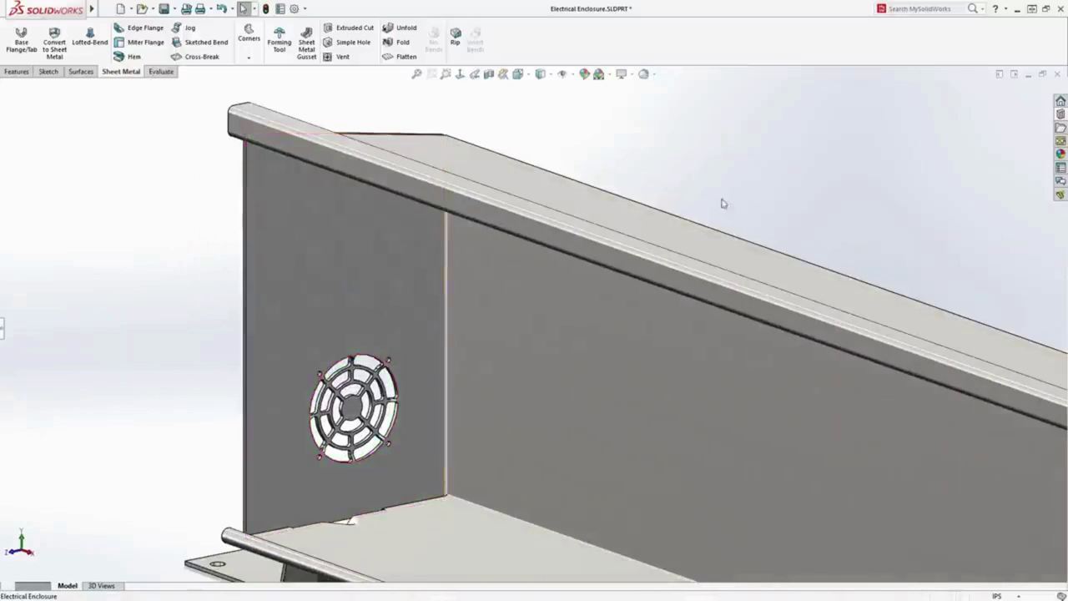
left_click(1059, 127)
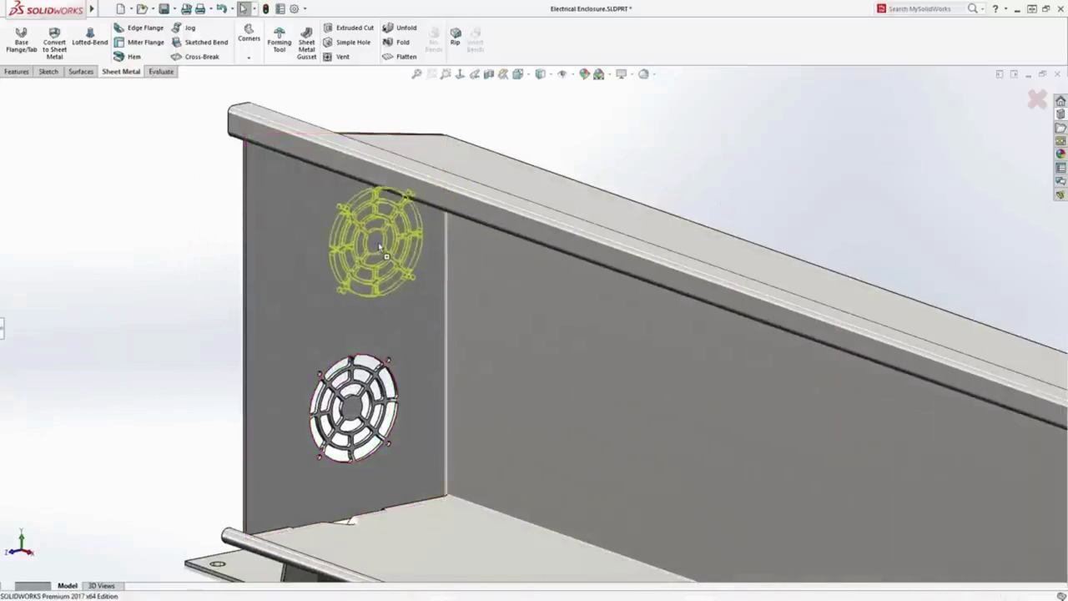
left_click_drag(789, 252, 357, 252)
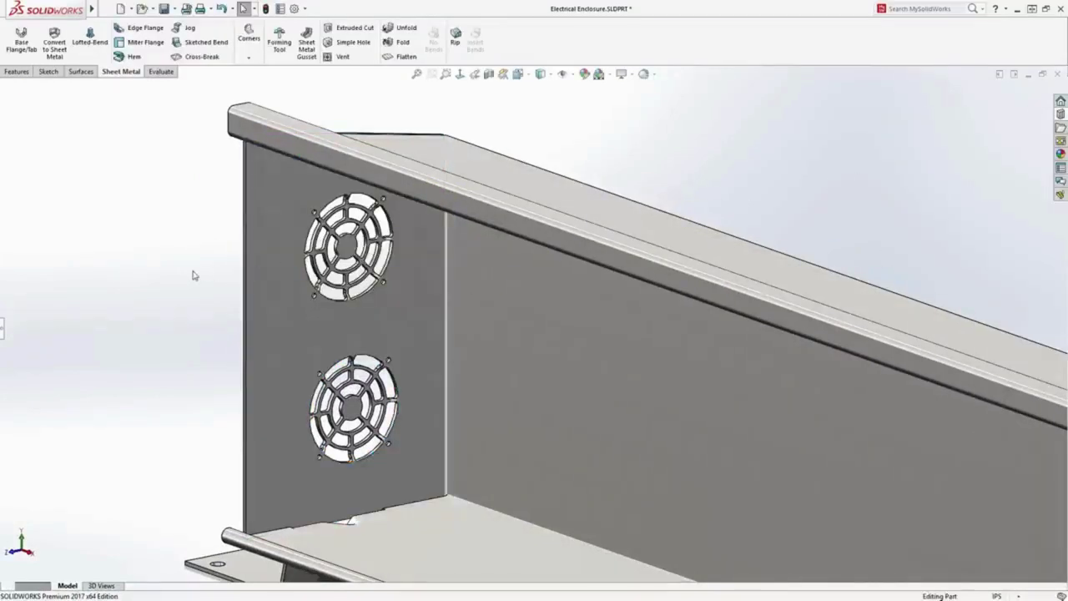
key("ctrl+7")
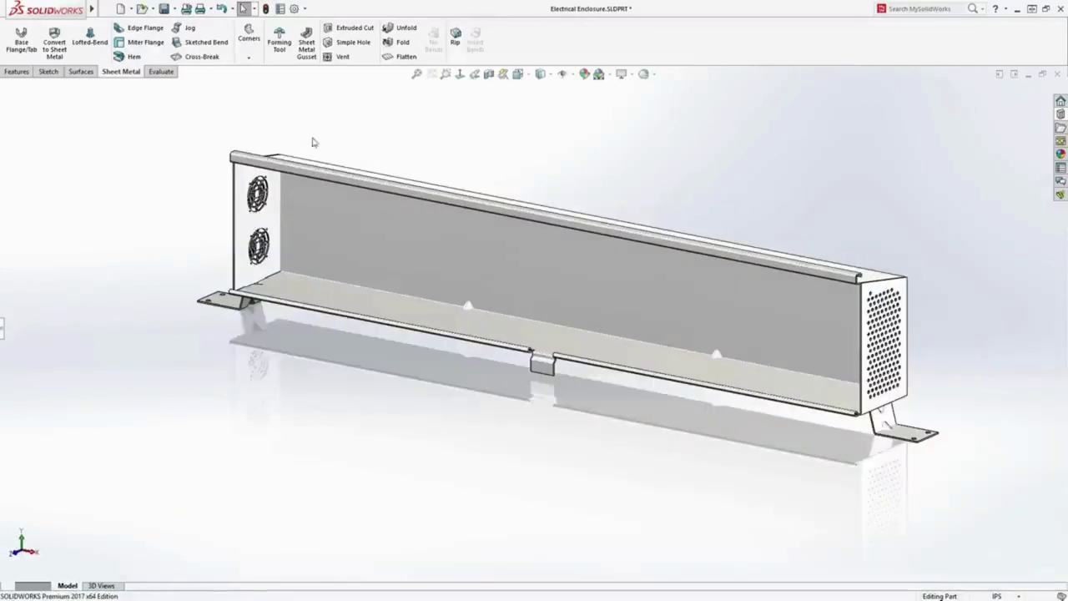
left_click(394, 60)
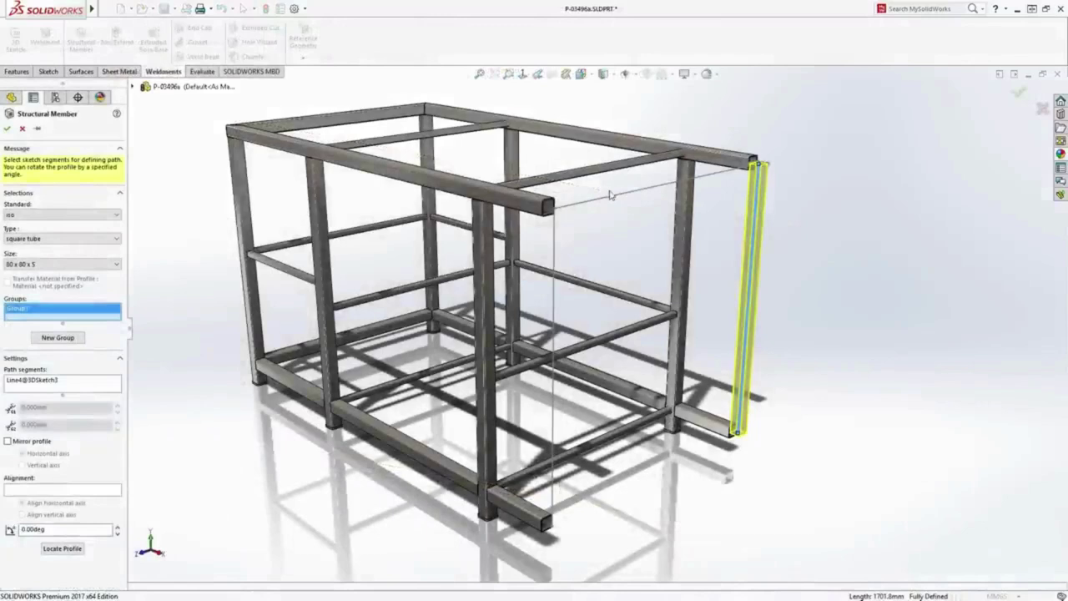
Add a tube member on the top and vertical lines with a butt corner, then inspect its cut-list
left_click(600, 204)
left_click(557, 225)
scroll(557, 219, "up", 3)
scroll(561, 233, "up", 3)
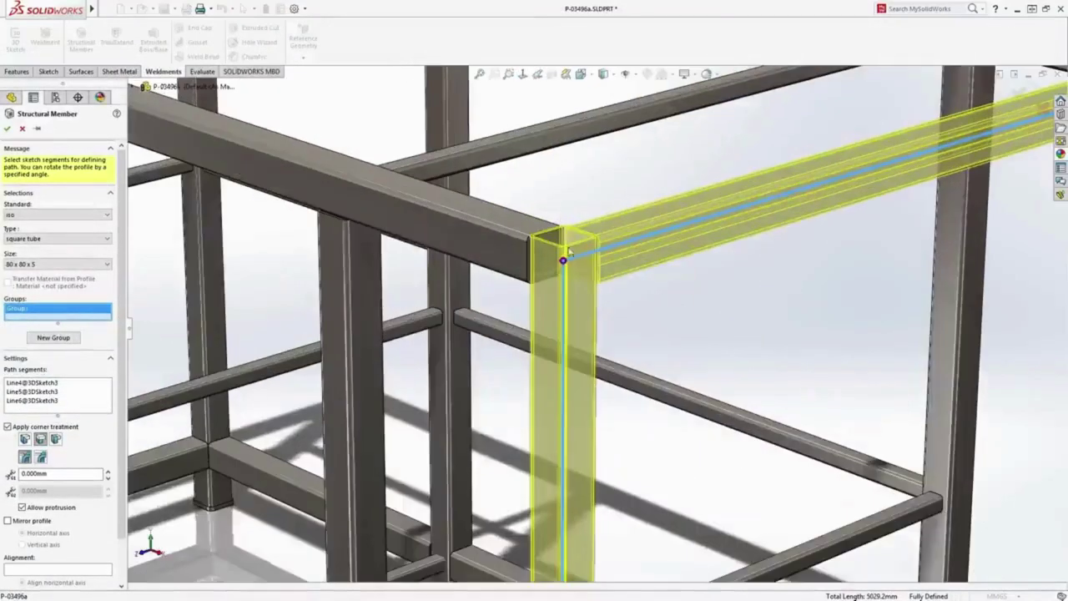
left_click(564, 260)
left_click(662, 388)
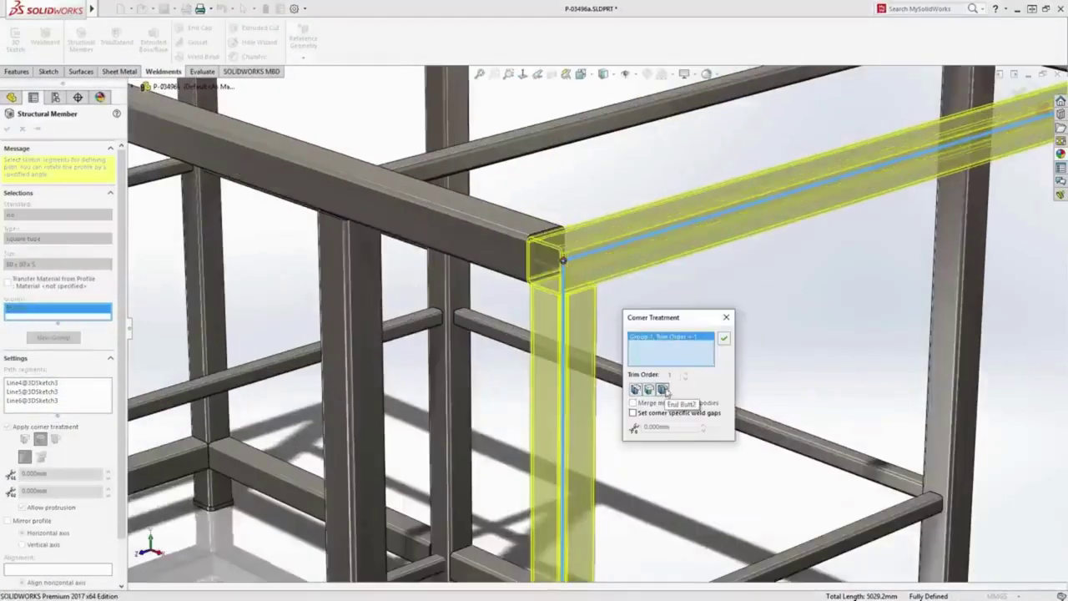
left_click(725, 338)
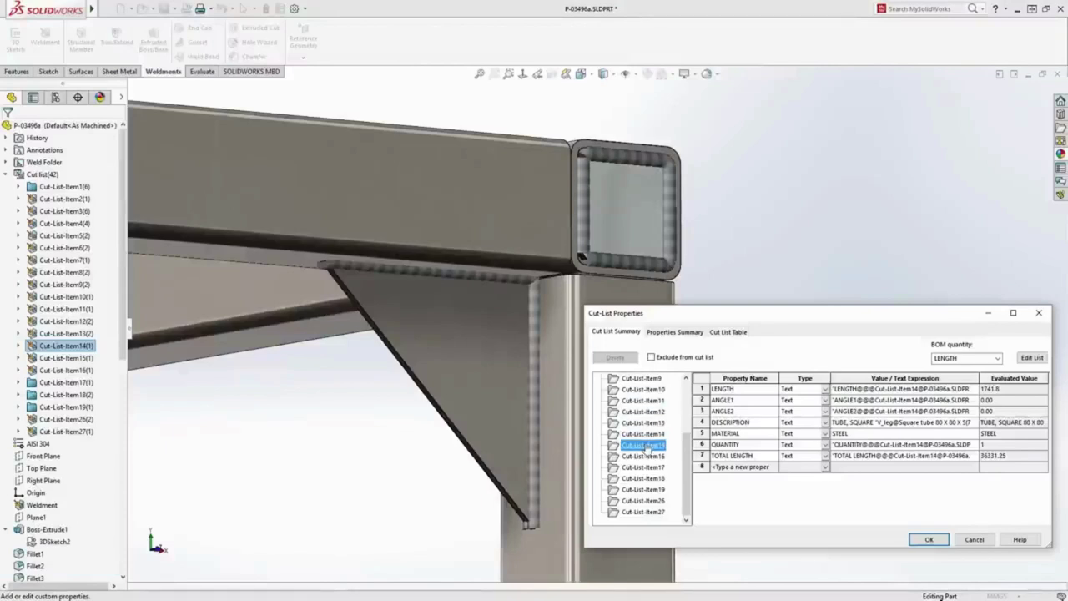
left_click(648, 456)
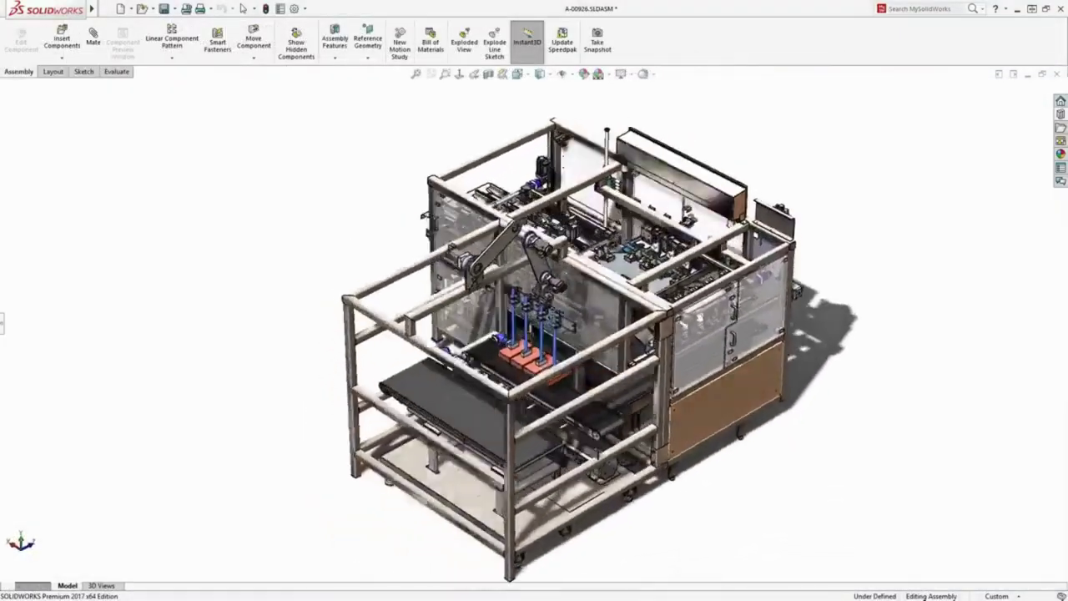
Orbit and zoom to the pick-and-place arm, then drag its links into a new pose
middle_click_drag(699, 317, 587, 273)
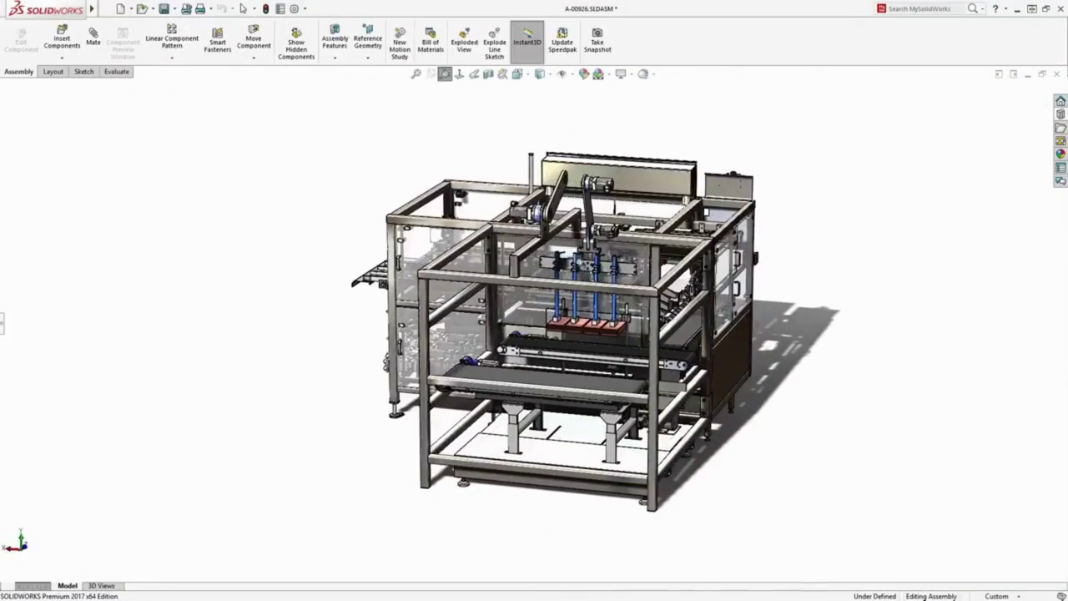
scroll(567, 217, "up", 3)
scroll(568, 217, "up", 3)
scroll(567, 217, "up", 3)
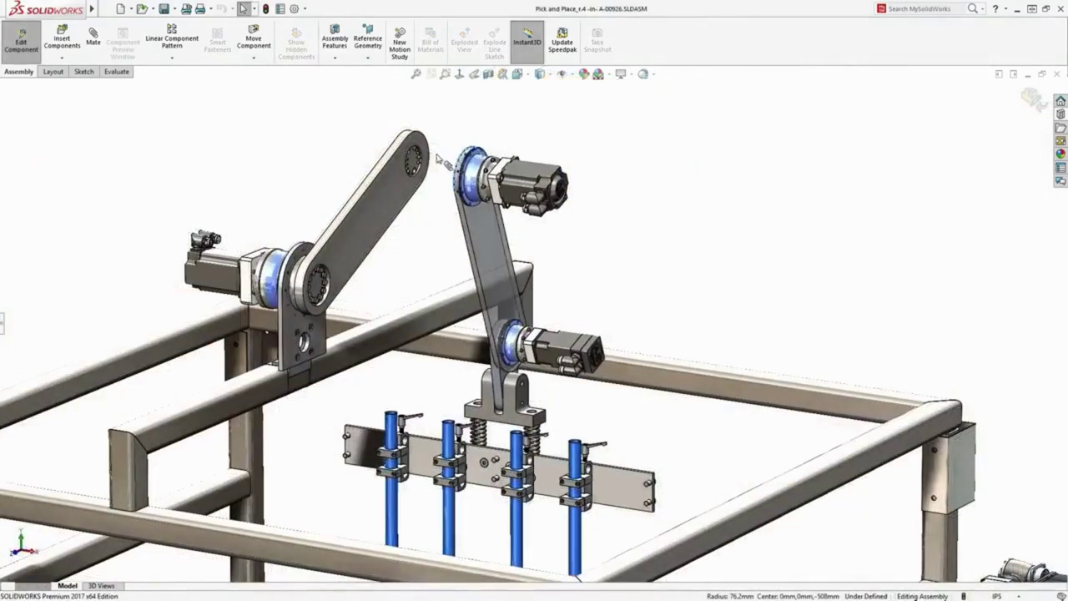
left_click_drag(488, 242, 440, 221)
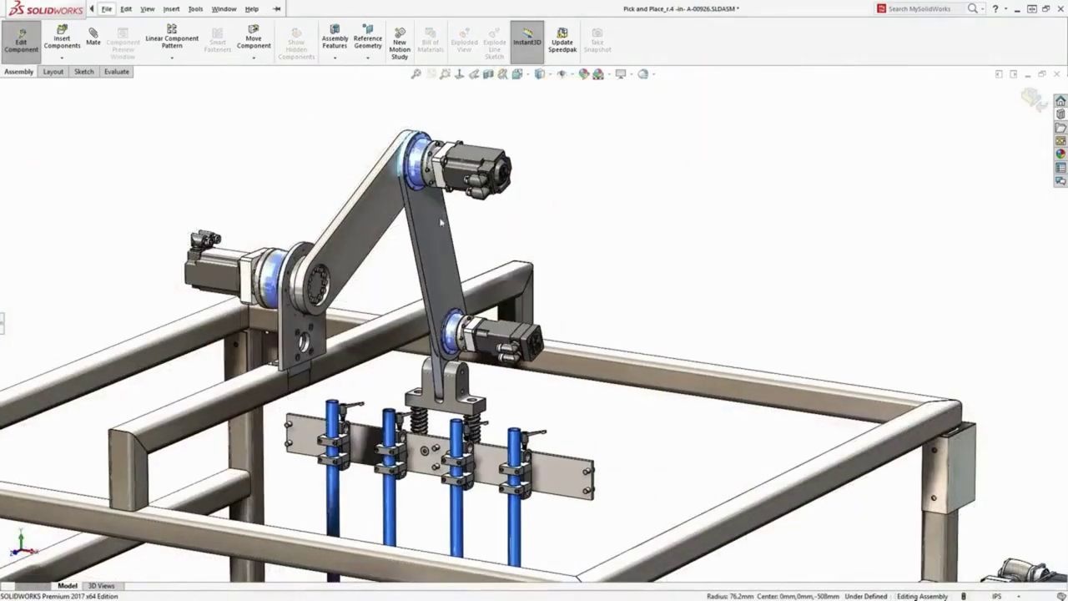
scroll(442, 233, "down", 3)
left_click_drag(481, 282, 475, 264)
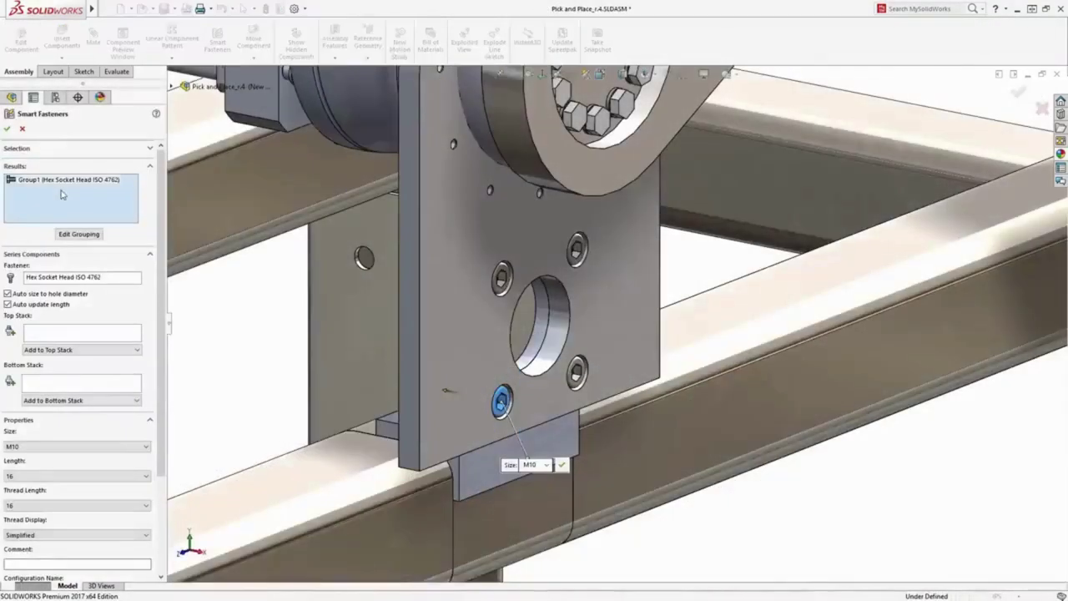
Add ISO 7089 washers and hex nuts beneath the four mounting-plate bolts
middle_click_drag(496, 330, 643, 327)
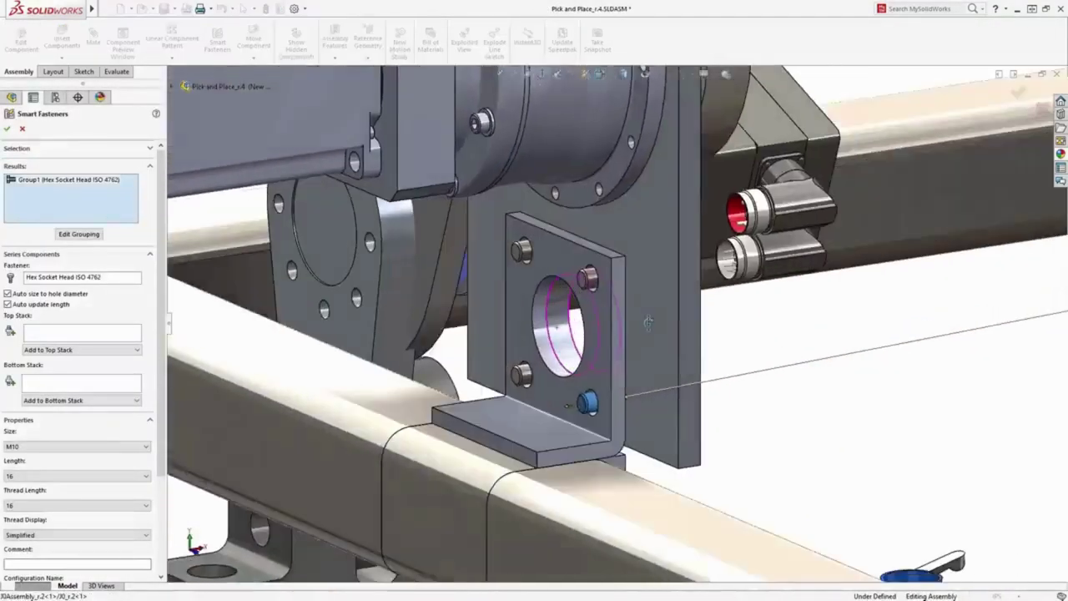
left_click(132, 401)
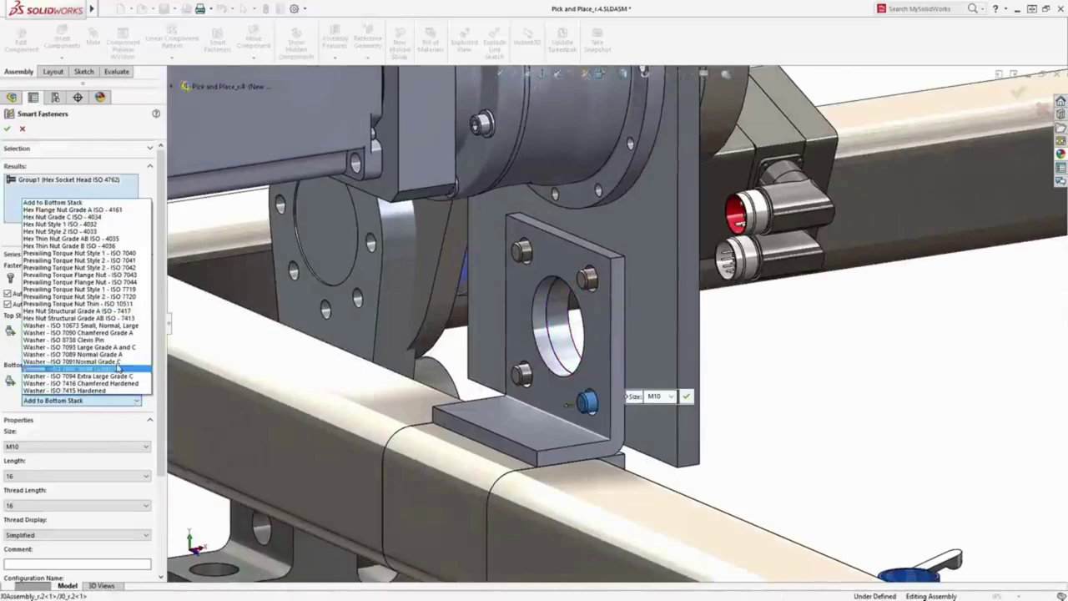
left_click(117, 368)
left_click(122, 402)
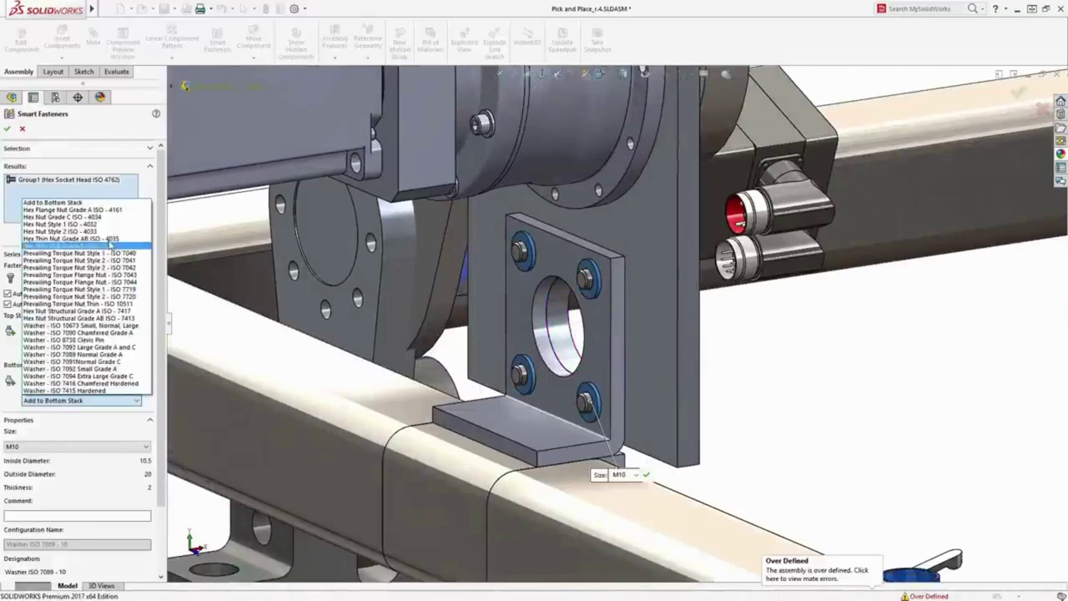
left_click(109, 228)
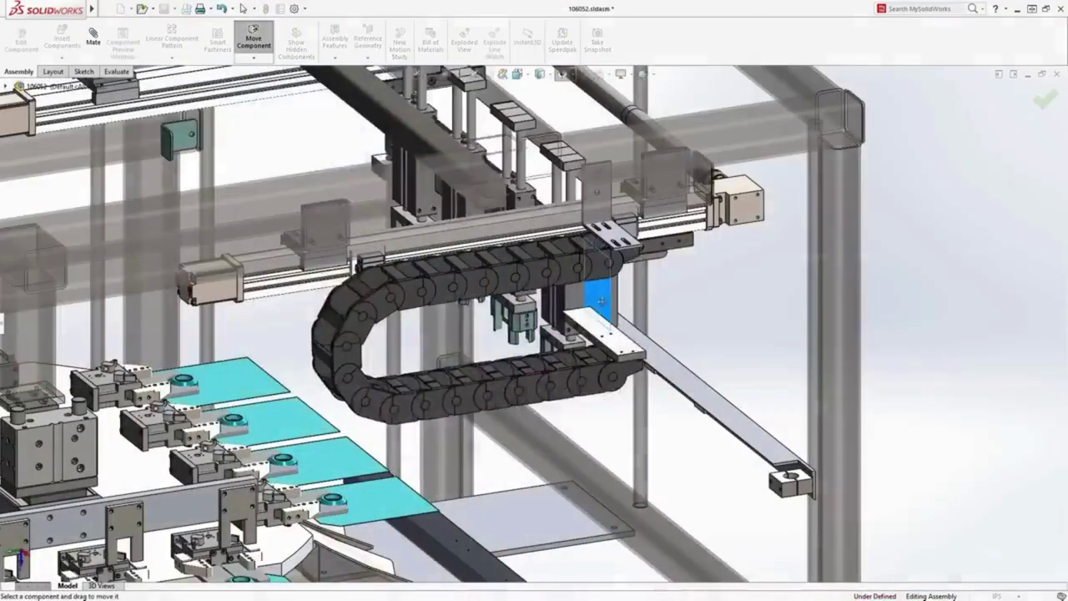
Drag the cable-chain carriage, guide plate carriage and teal-bar assembly along the rail
left_click_drag(600, 301, 352, 229)
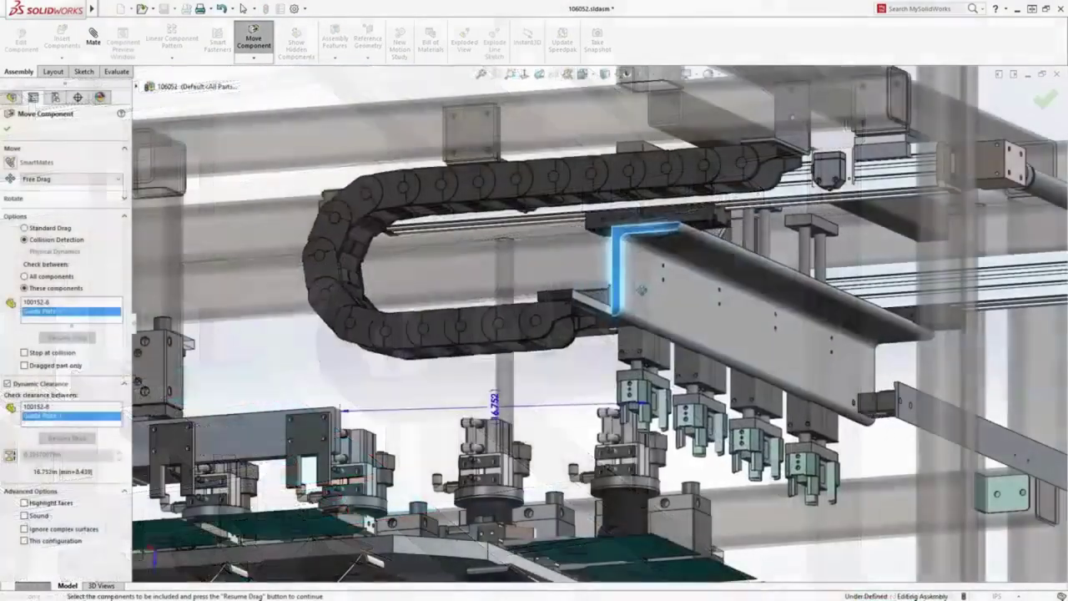
mouse_move(667, 304)
left_mouse_down()
mouse_move(546, 310)
mouse_move(747, 310)
left_mouse_up()
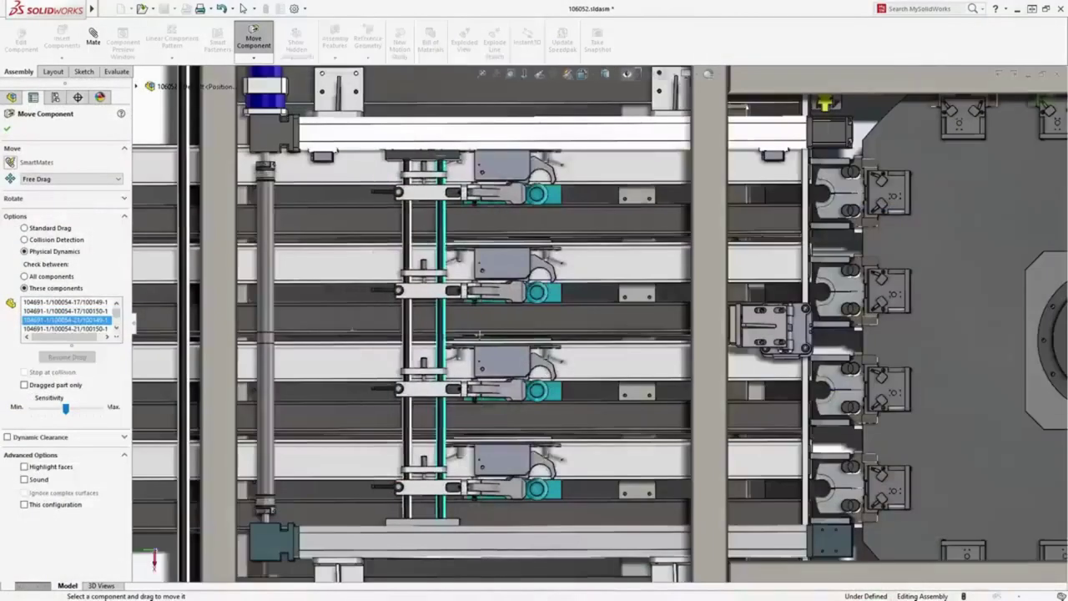
left_click_drag(334, 361, 601, 361)
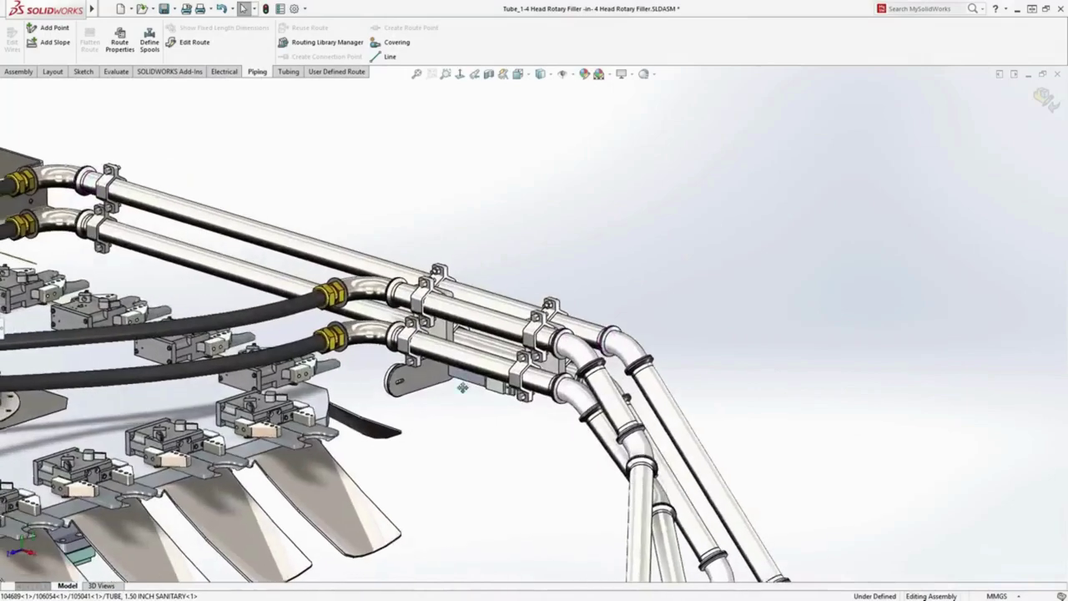
Tilt the view down onto the rotary filler's cups and pick a hose route point to edit
middle_click_drag(664, 338, 537, 324)
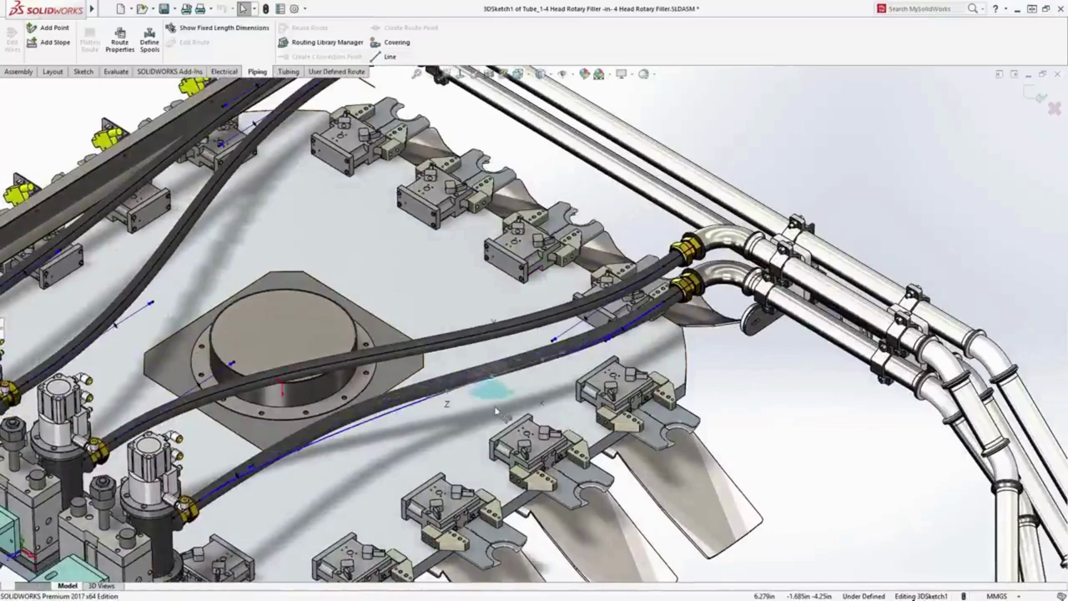
left_click(515, 434)
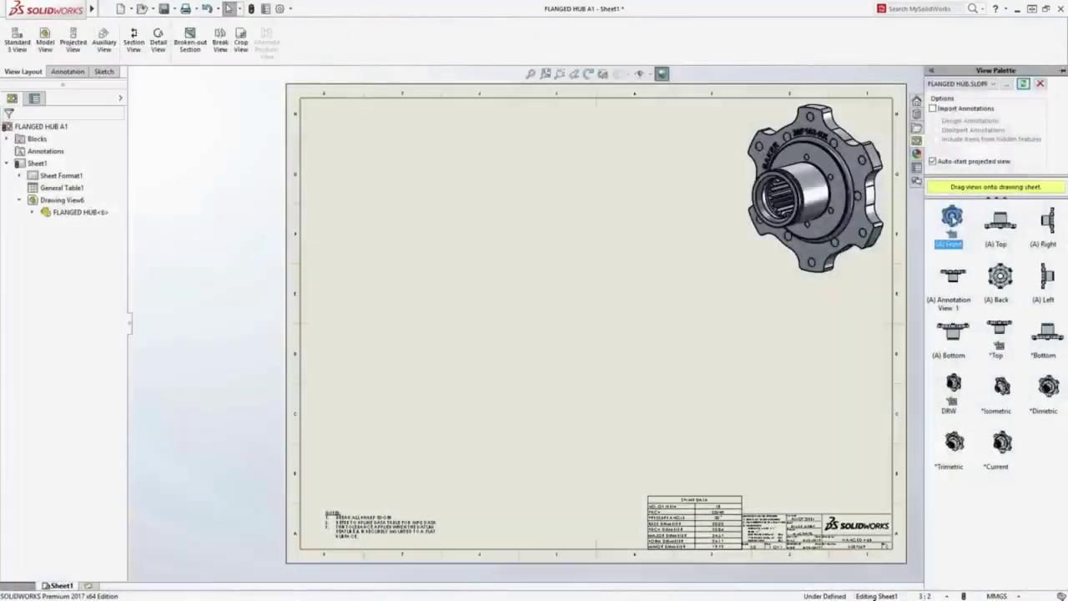
Place the hub's front view on the sheet with a projected top view above it
left_click_drag(951, 219, 463, 387)
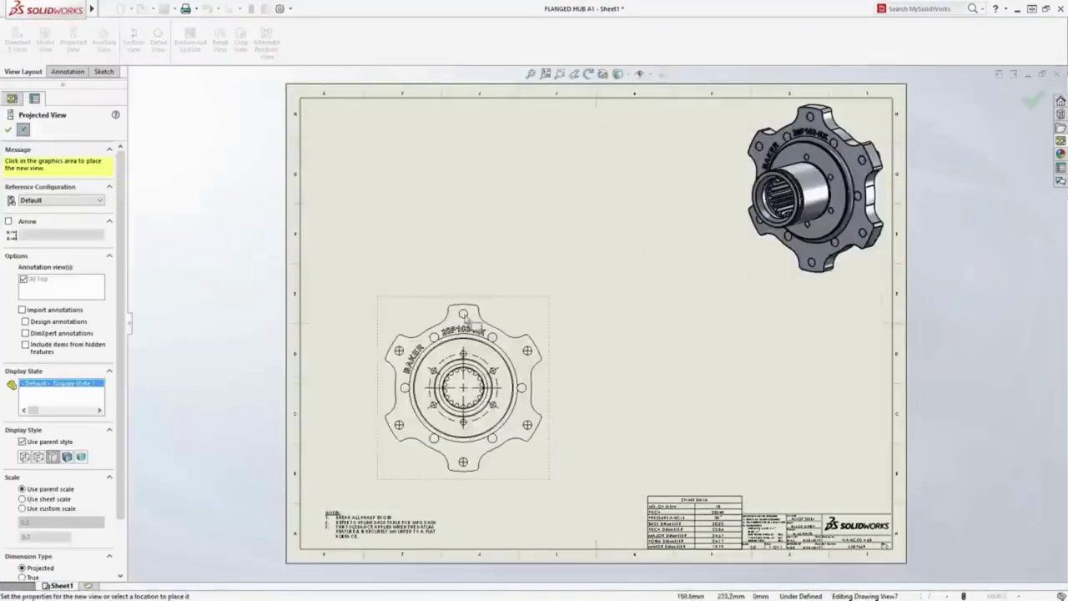
left_click(463, 179)
left_click(540, 326)
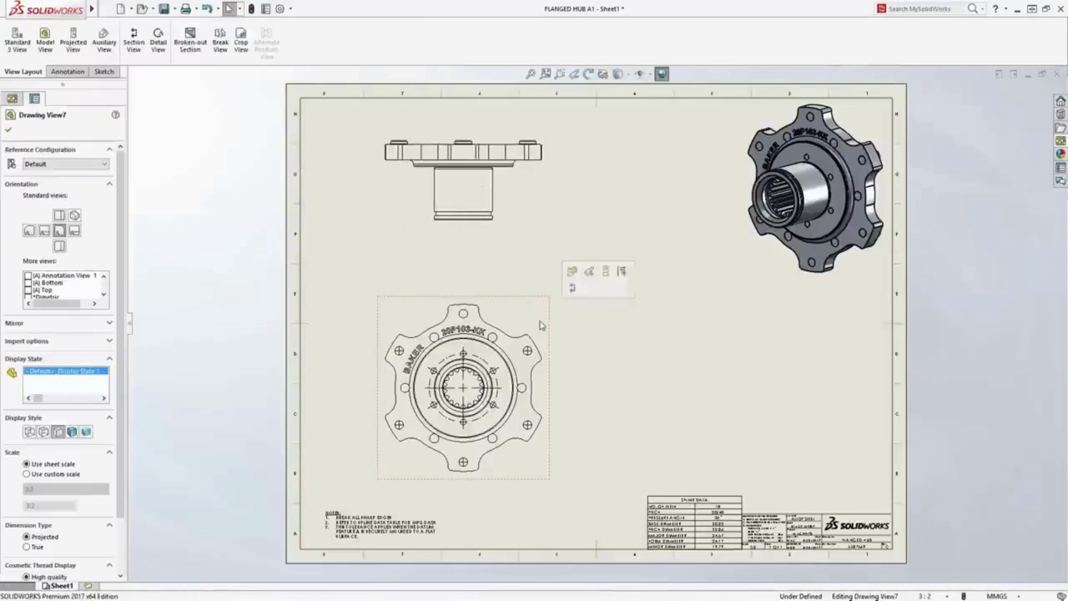
Cut section H-H through the hub's centre and place it right of the front view
left_click(571, 288)
left_click(463, 388)
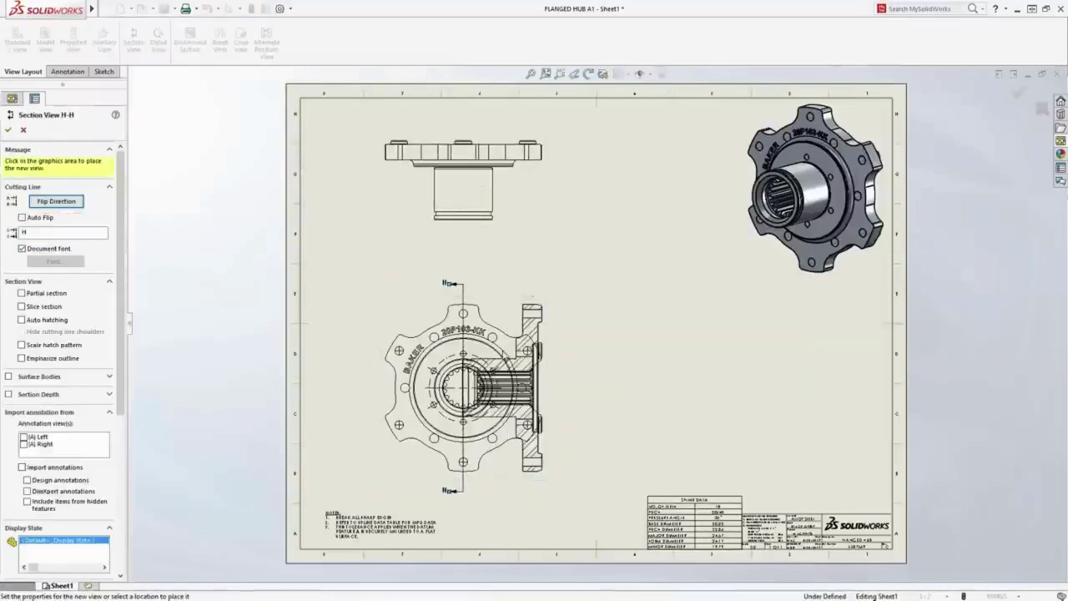
left_click(766, 355)
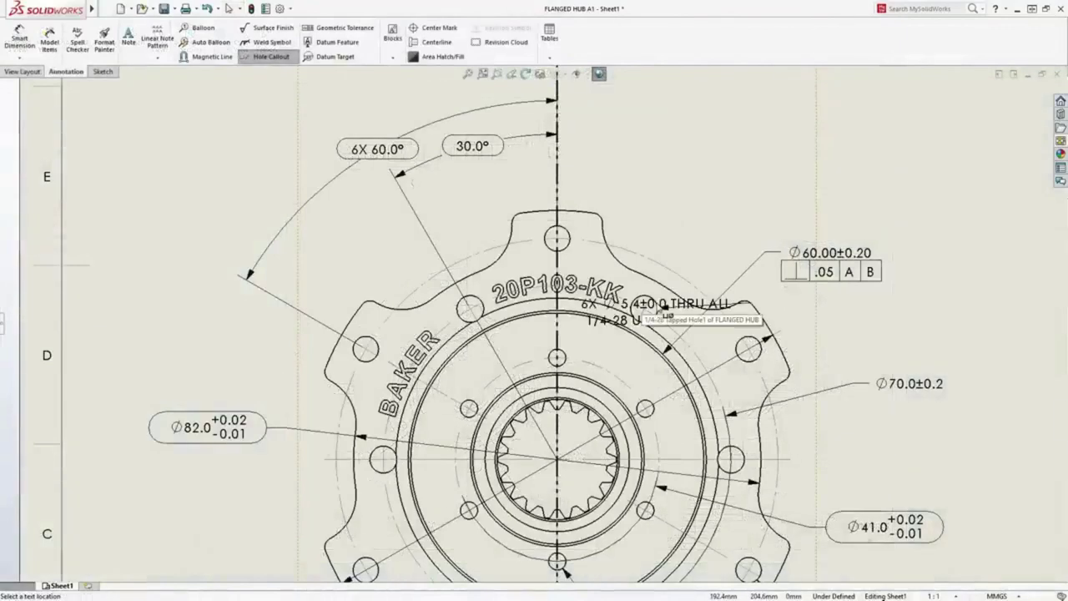
Add the 6X tapped hole callout above the flange; give Ø60.00 a ±0.02 inspection tolerance
left_click(821, 148)
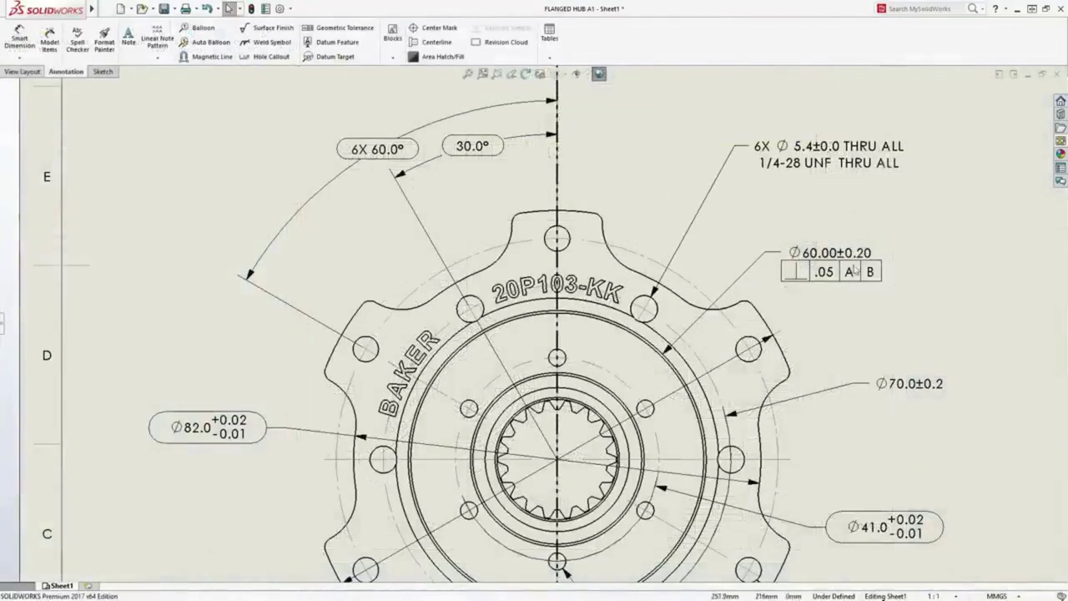
left_click(751, 256)
left_click(894, 196)
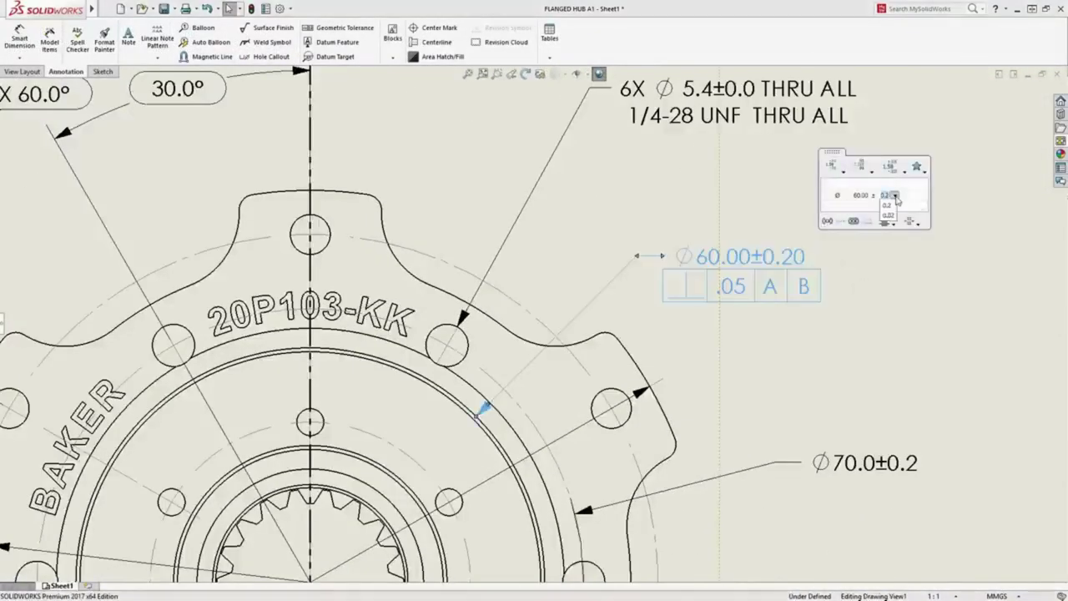
left_click(853, 222)
left_click(855, 246)
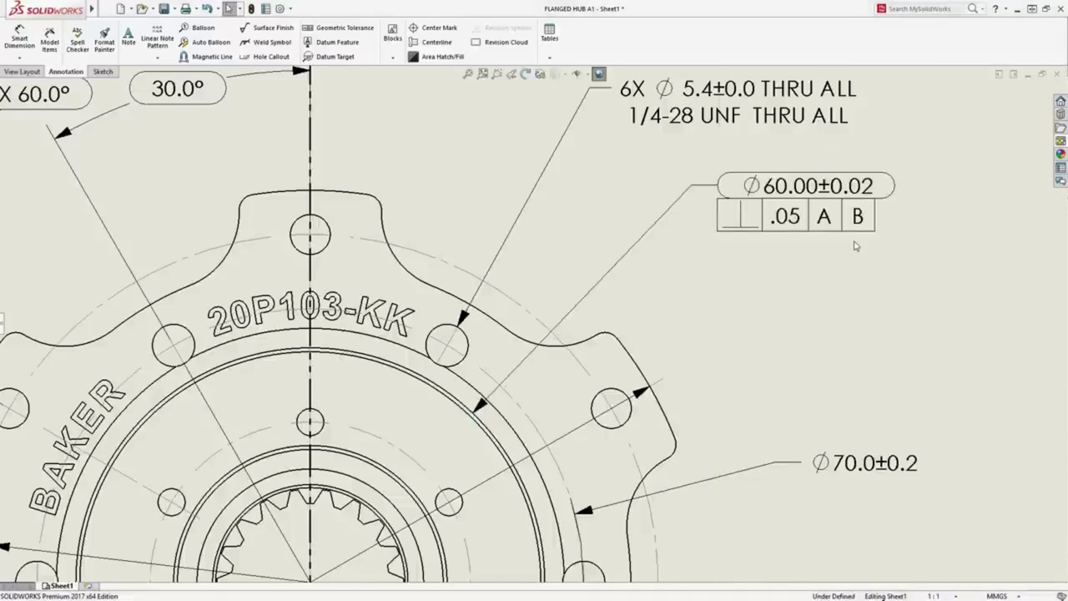